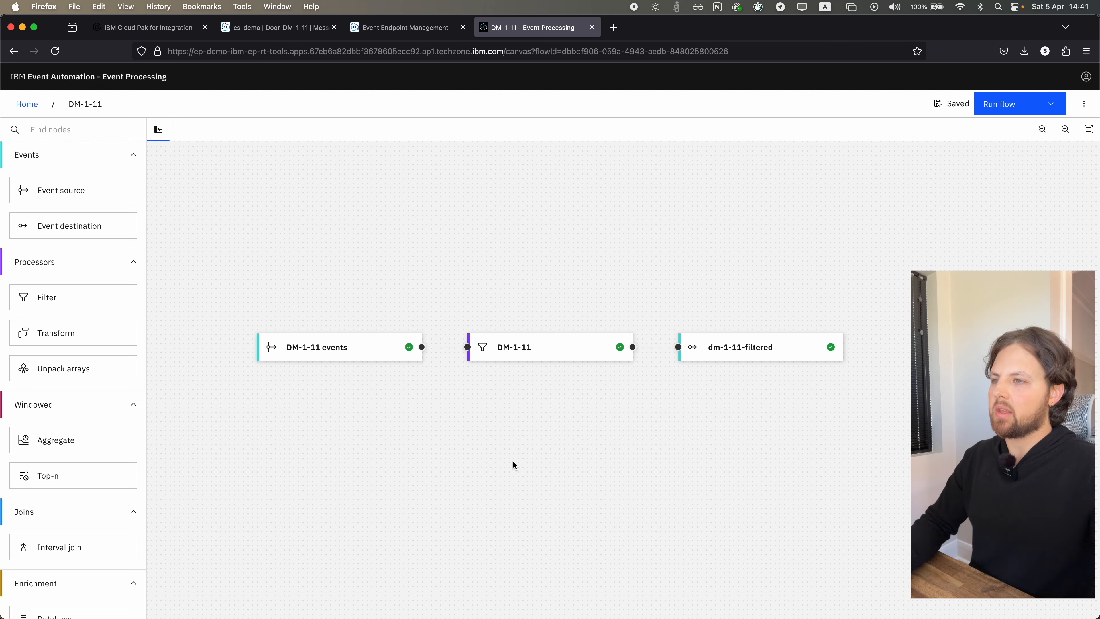
{"action": "scroll", "coordinate": [496, 450], "scroll_direction": "up", "scroll_amount": 1}
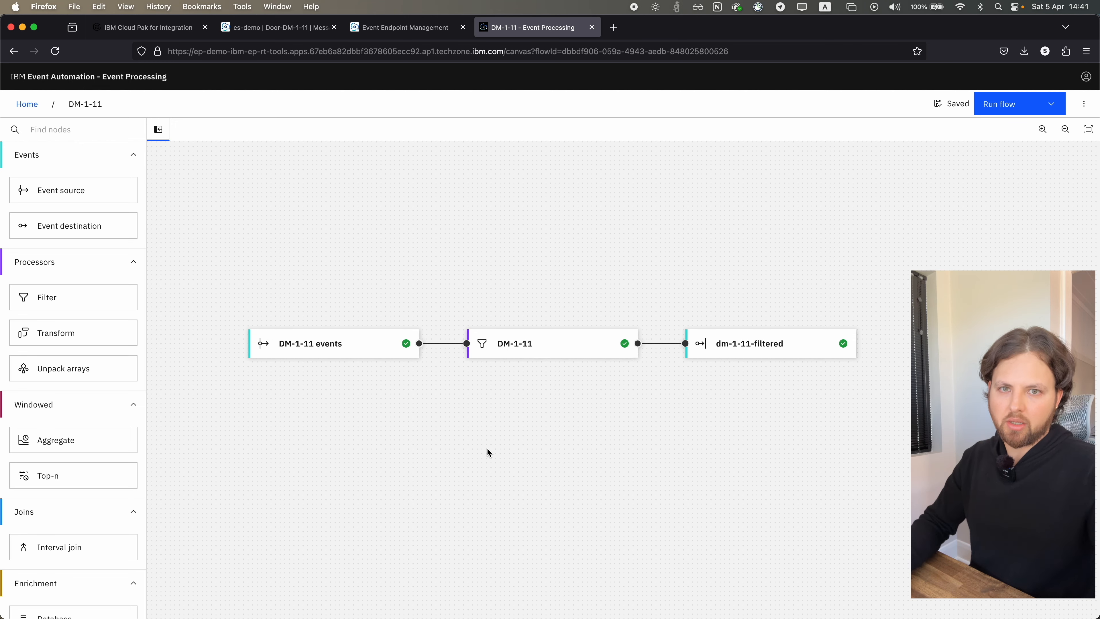
{"action": "left_click", "coordinate": [445, 438]}
{"action": "scroll", "coordinate": [455, 440], "scroll_direction": "up", "scroll_amount": 3}
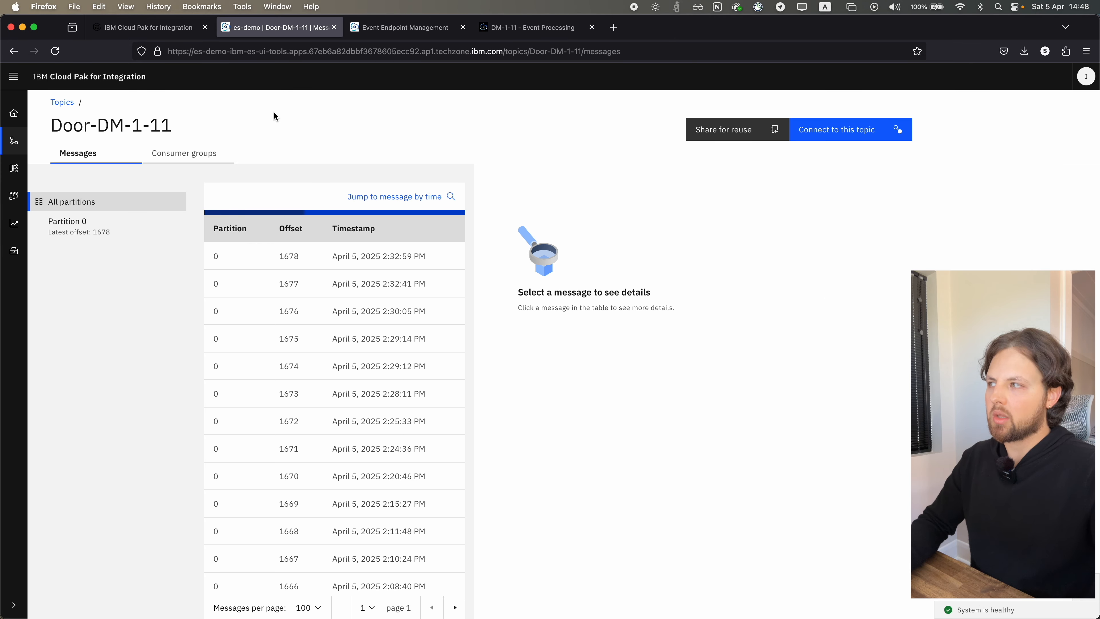
Share the Door-DM-1-11 topic for reuse with the eem-demo-mgr instance, providing the access token and keeping Door-DM-1-11 as event source name
{"action": "left_click", "coordinate": [715, 136]}
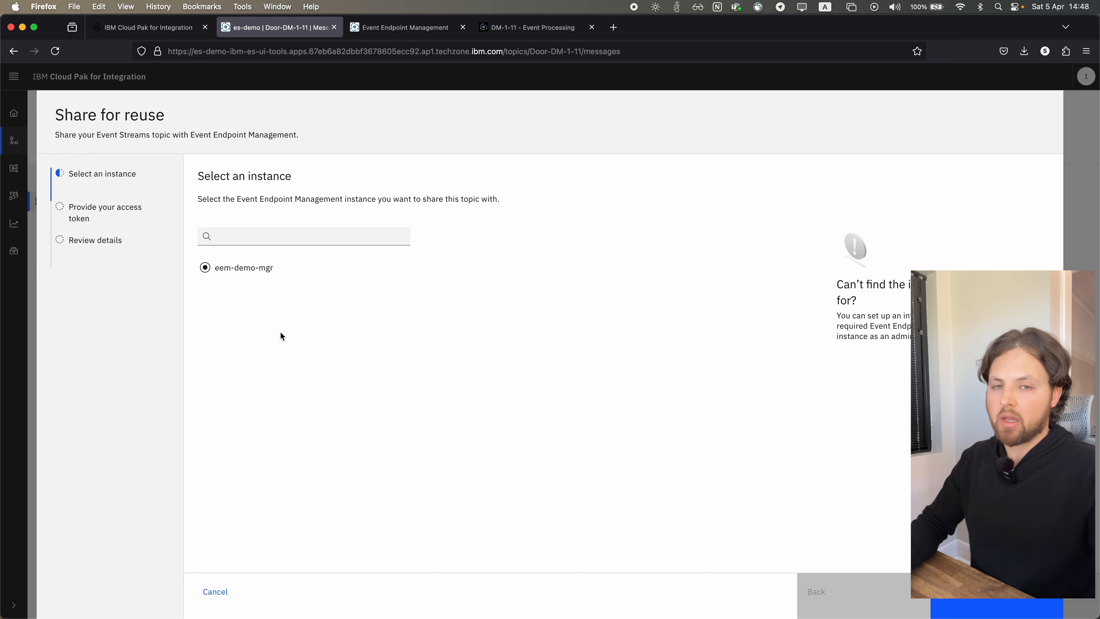
{"action": "left_click", "coordinate": [1016, 609]}
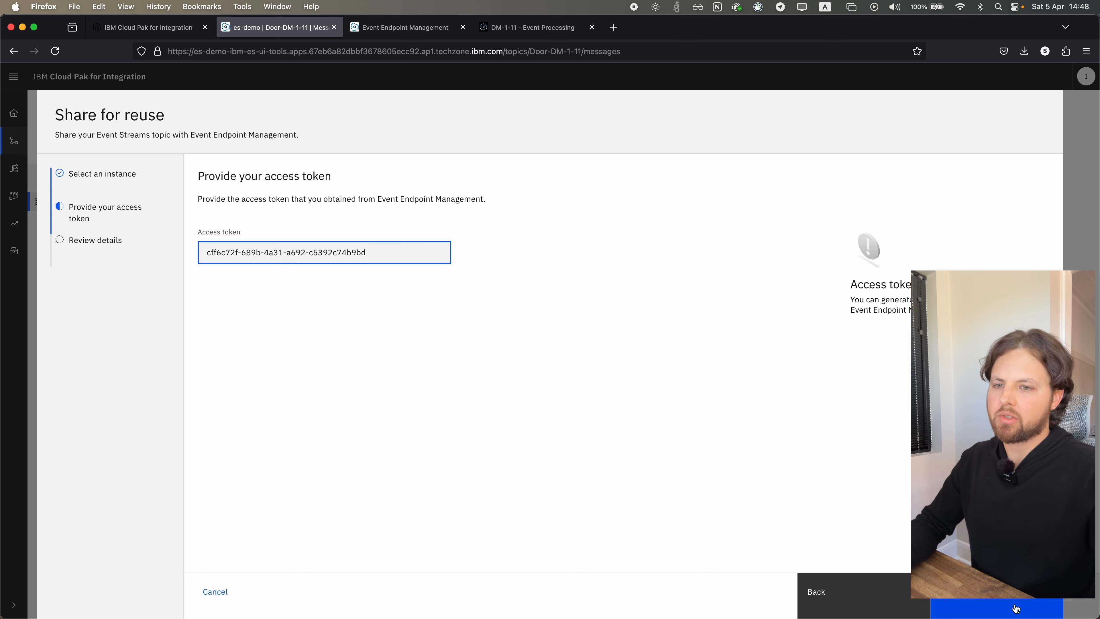
{"action": "left_click", "coordinate": [1016, 609]}
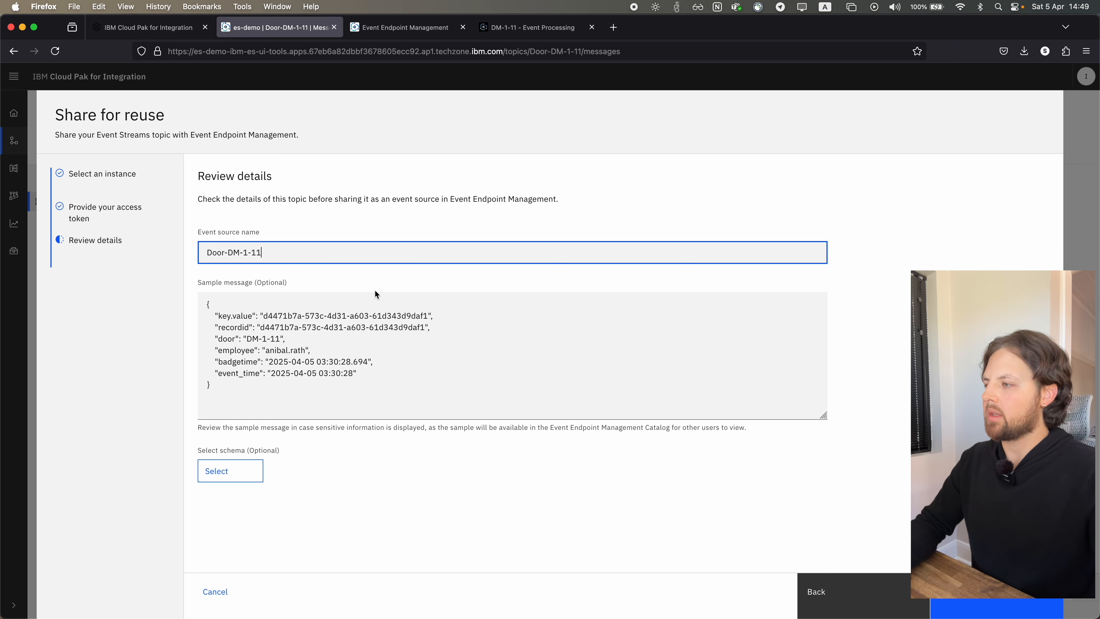
{"action": "left_click", "coordinate": [1004, 605]}
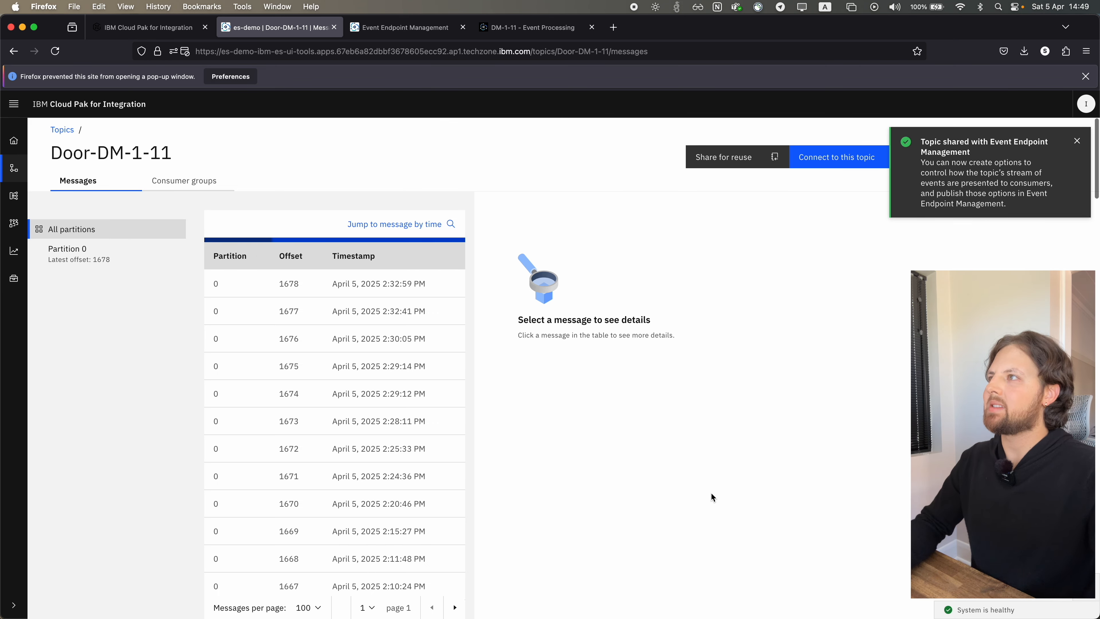
Switch to Event Endpoint Management, refresh the topic list and open the Door-DM-1-11 event source
{"action": "left_click", "coordinate": [390, 36]}
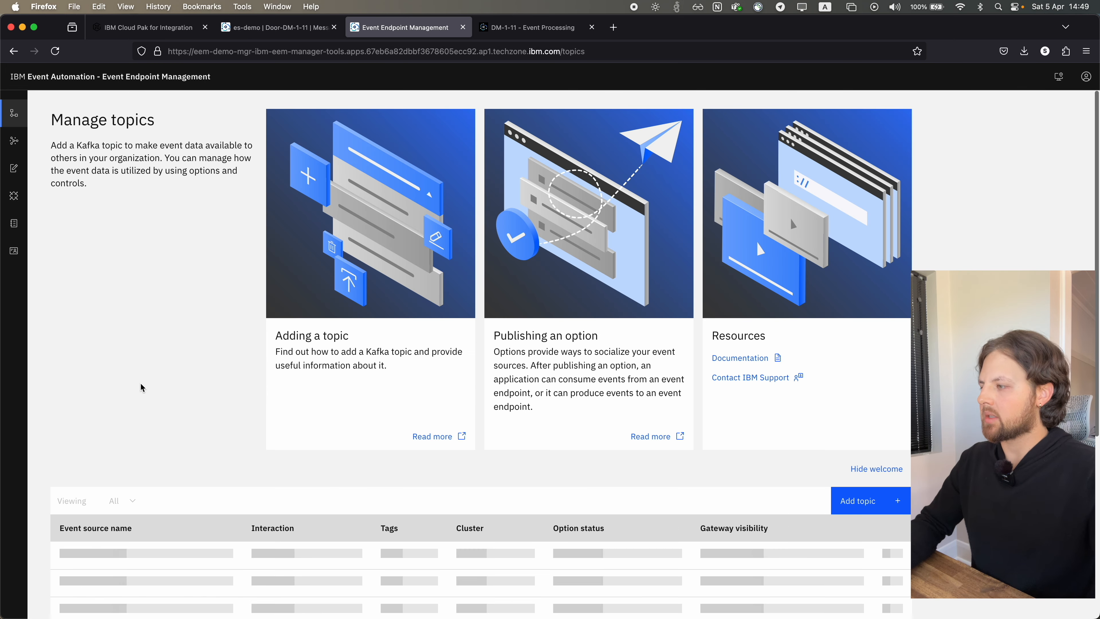
{"action": "scroll", "coordinate": [139, 382], "scroll_direction": "down", "scroll_amount": 3}
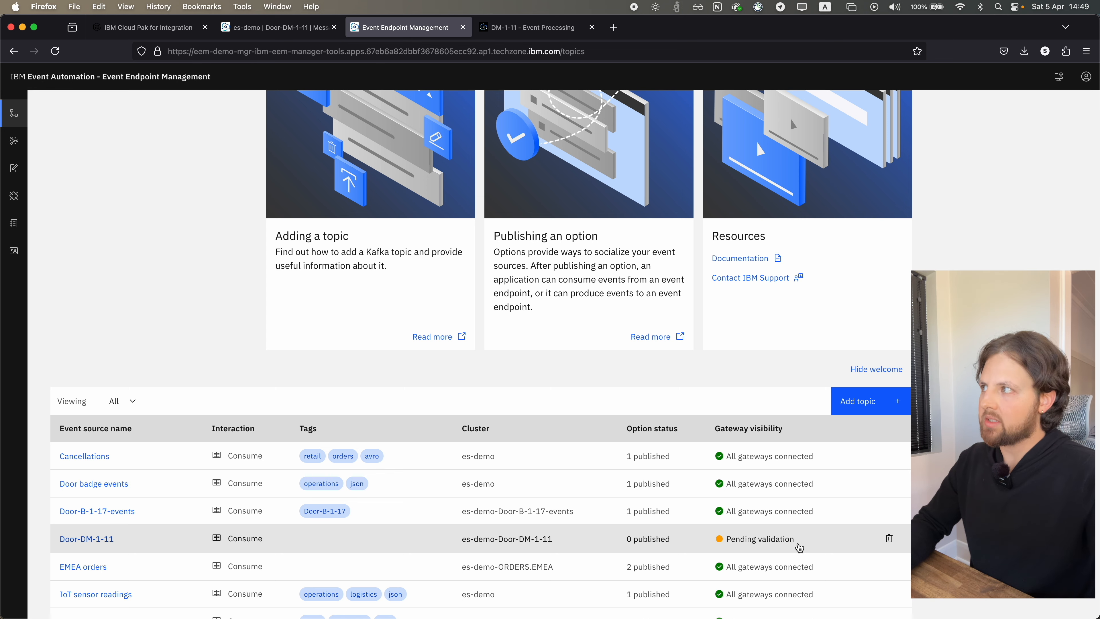
{"action": "left_click", "coordinate": [55, 51]}
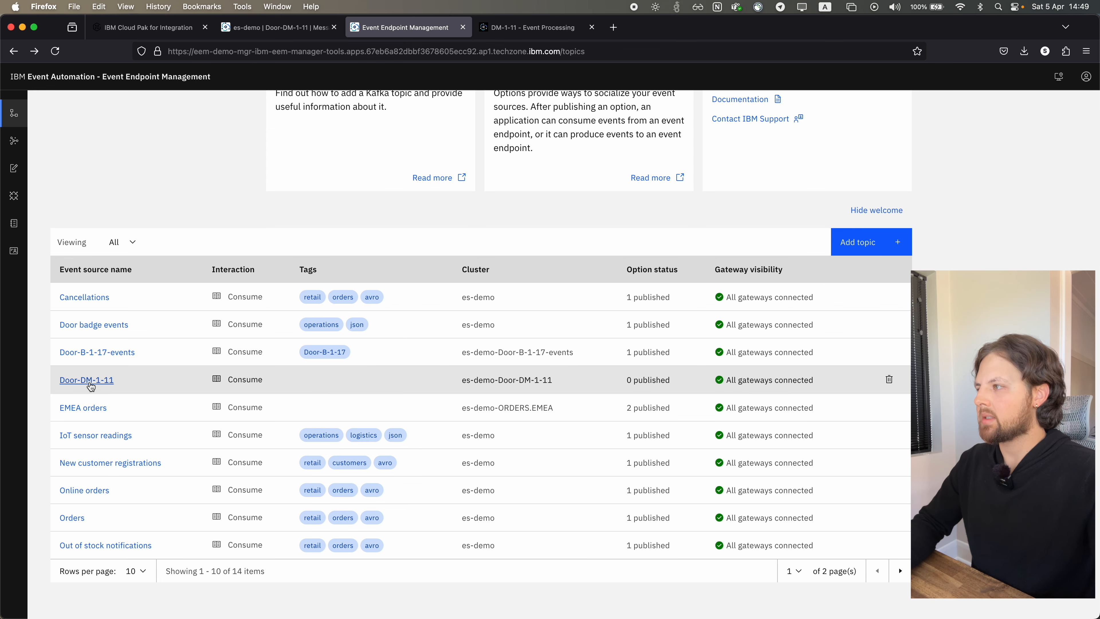
{"action": "left_click", "coordinate": [87, 380]}
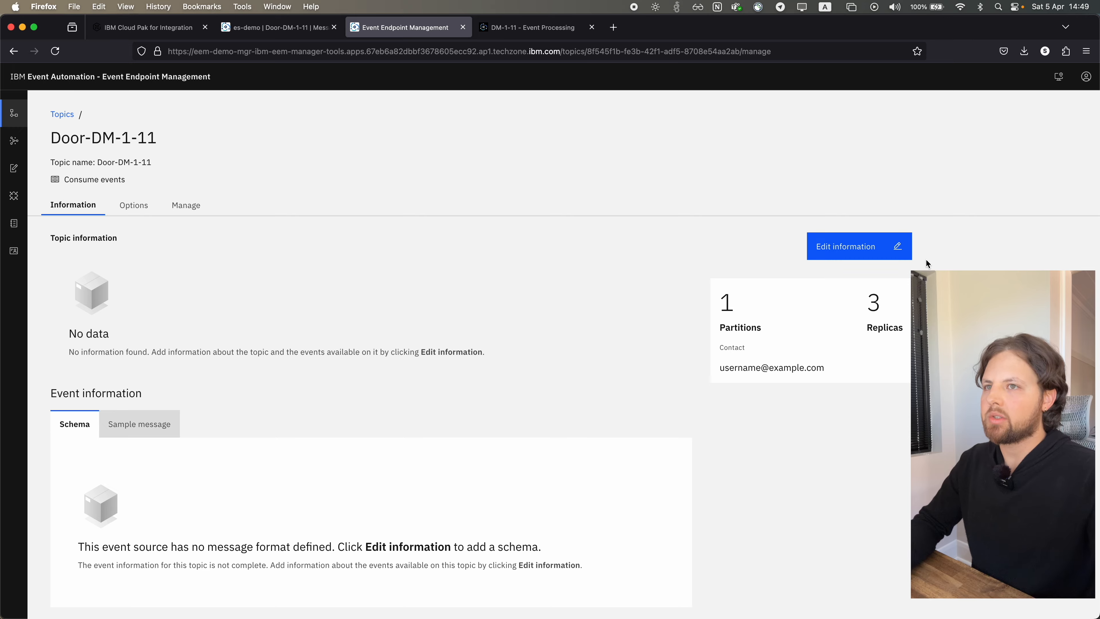
Edit the topic's overview information and enter the description "Events from door dm-1-11 only"
{"action": "left_click", "coordinate": [873, 247]}
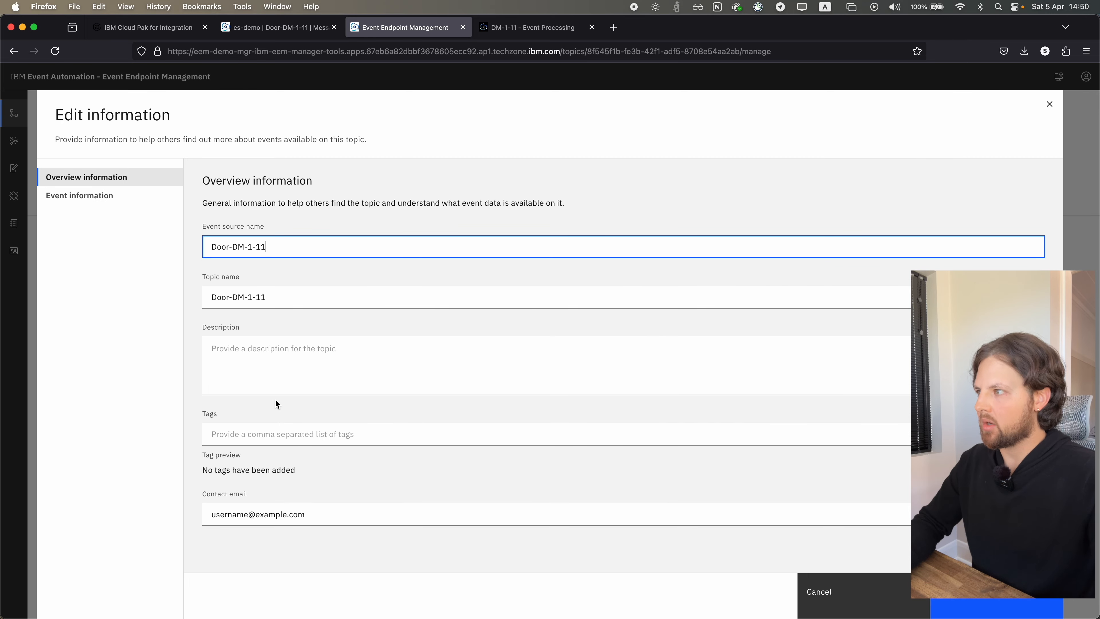
{"action": "left_click", "coordinate": [293, 374]}
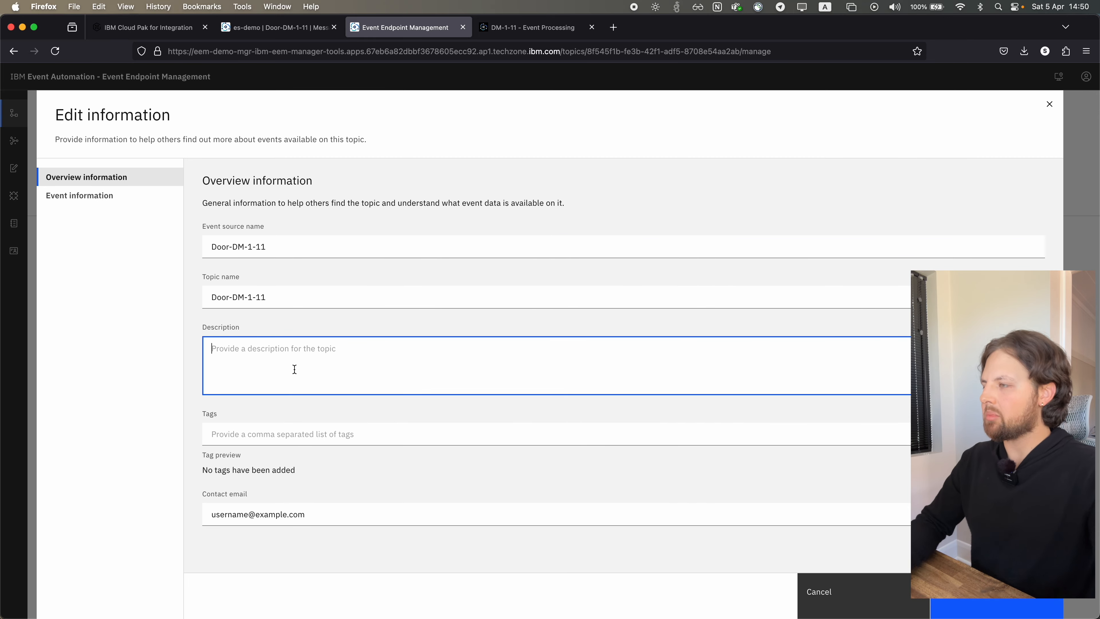
{"action": "type", "text": "Event"}
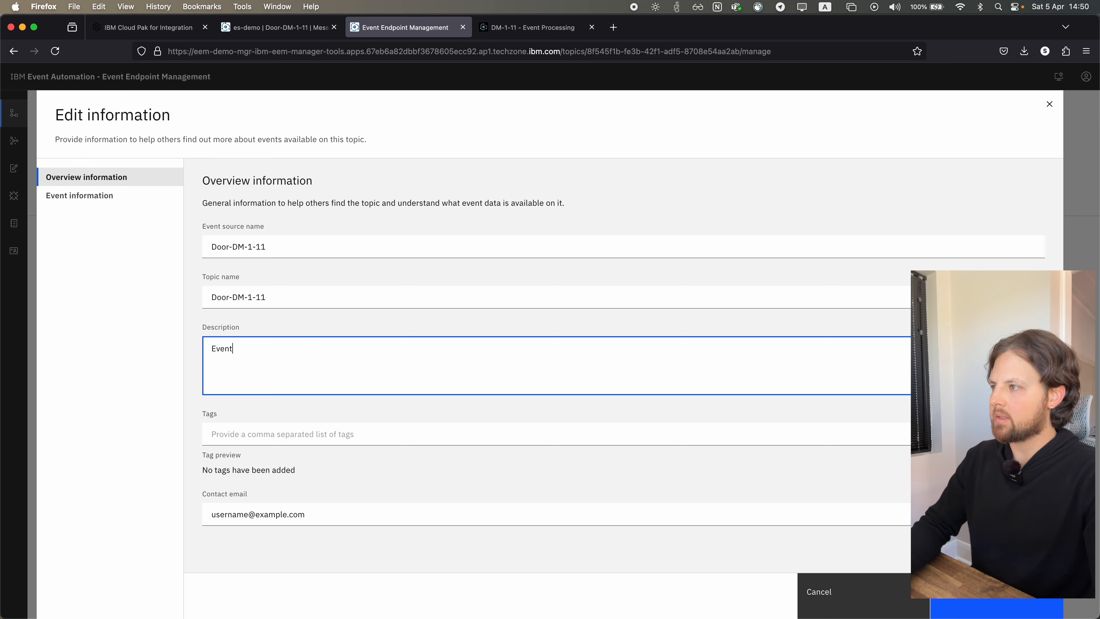
{"action": "type", "text": "s from "}
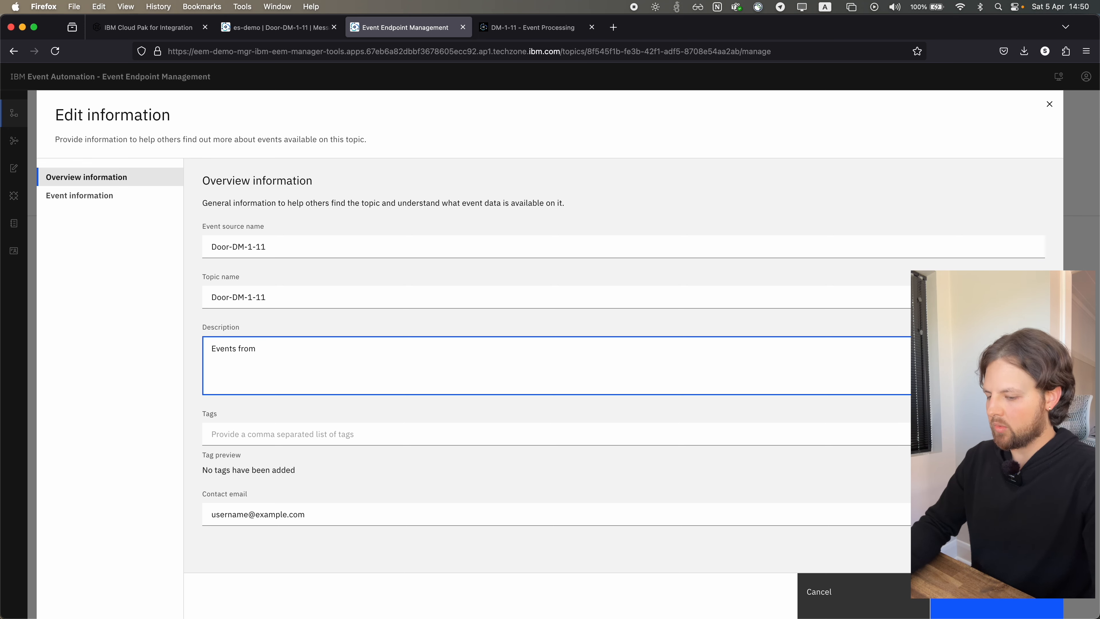
{"action": "type", "text": "door dm-"}
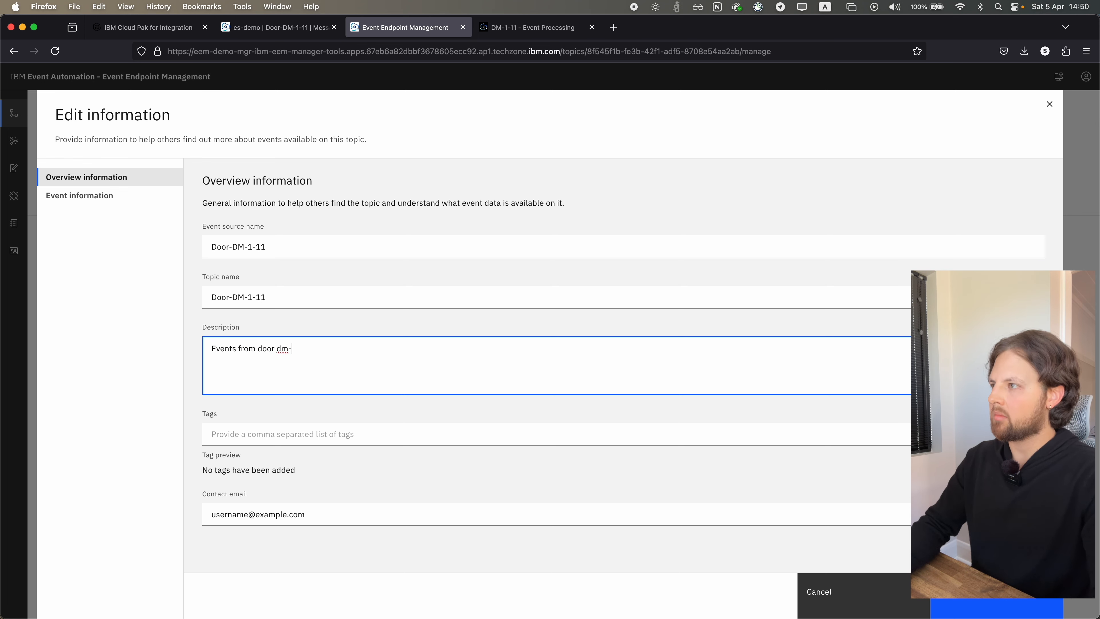
{"action": "type", "text": "1-11 "}
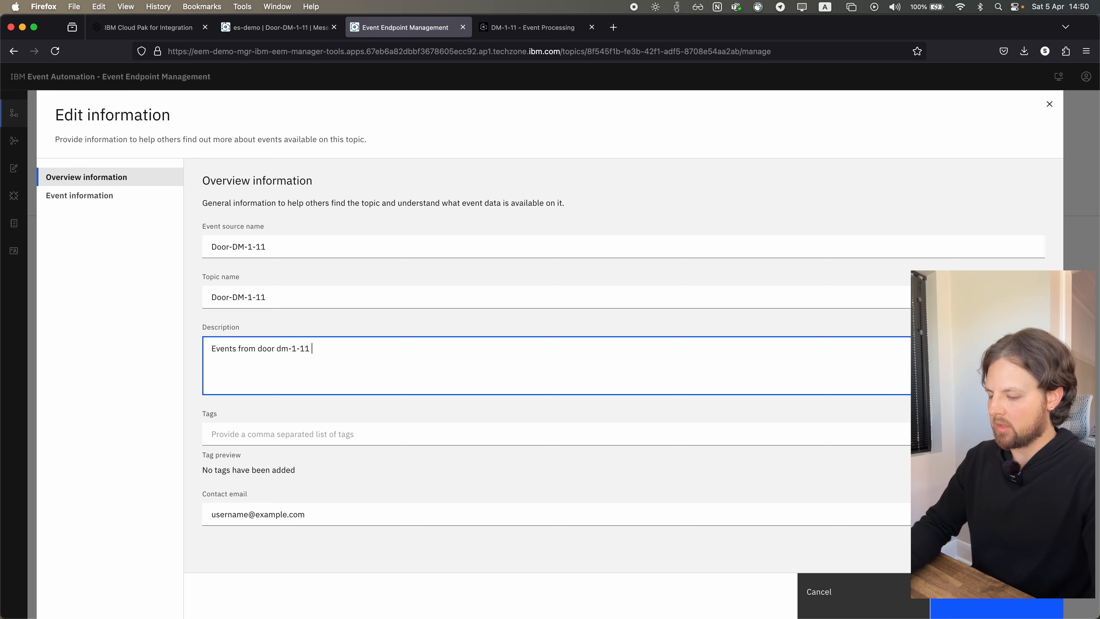
{"action": "type", "text": "only"}
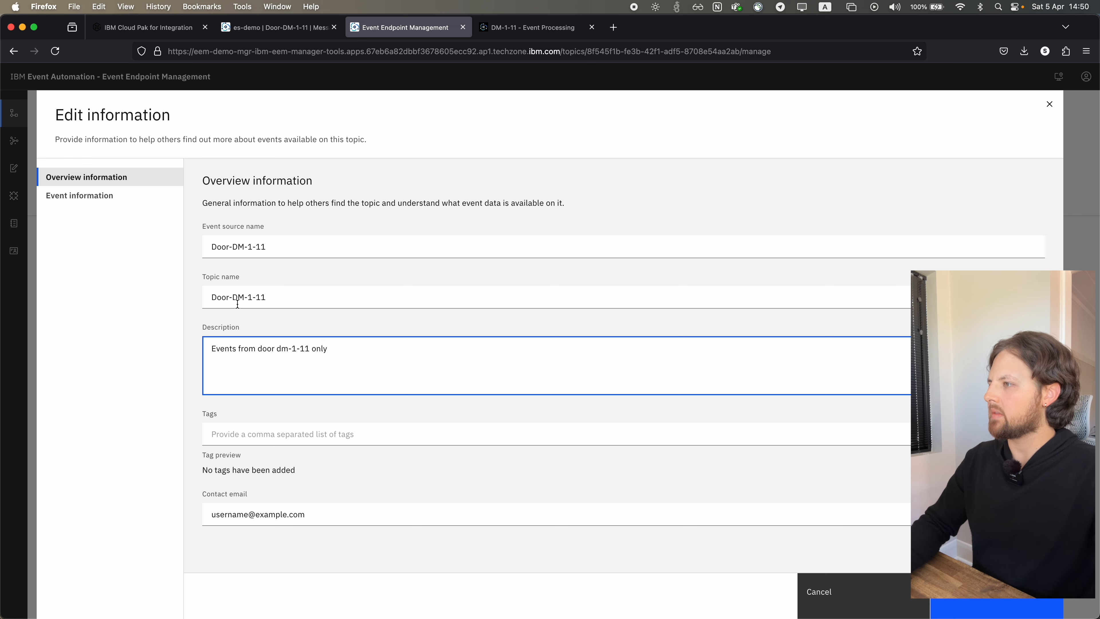
Add the tag Door-DM-1-11 to the topic, reusing the door name from the topic name
{"action": "left_click_drag", "start_coordinate": [233, 297], "coordinate": [266, 297]}
{"action": "key", "text": "super+c"}
{"action": "left_click", "coordinate": [264, 438]}
{"action": "key", "text": "super+v"}
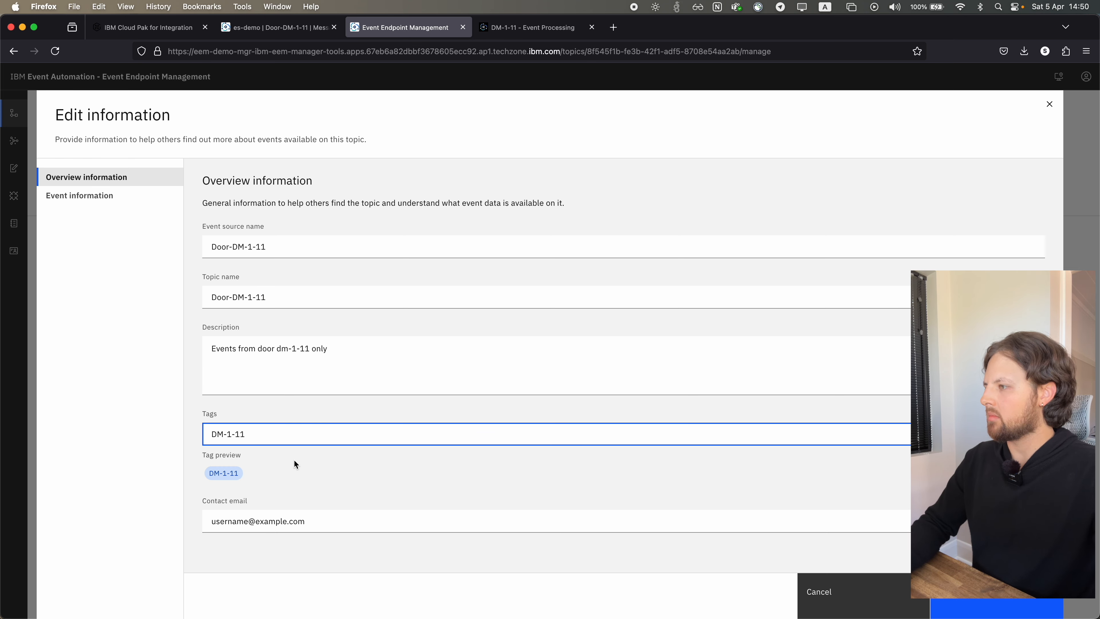
{"action": "left_click", "coordinate": [215, 431]}
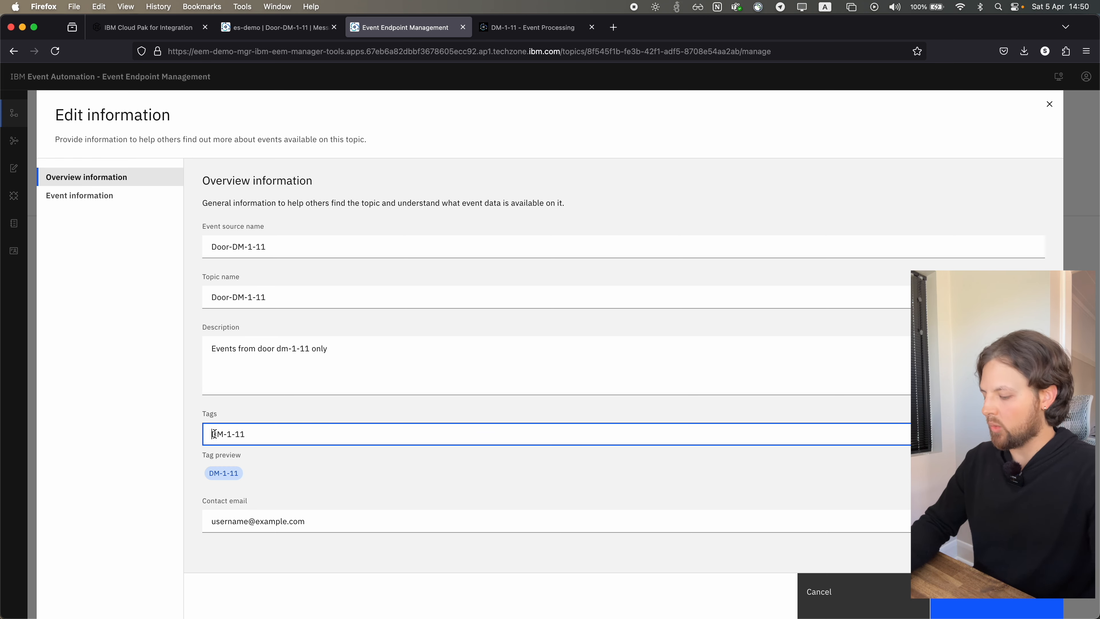
{"action": "type", "text": "Door-"}
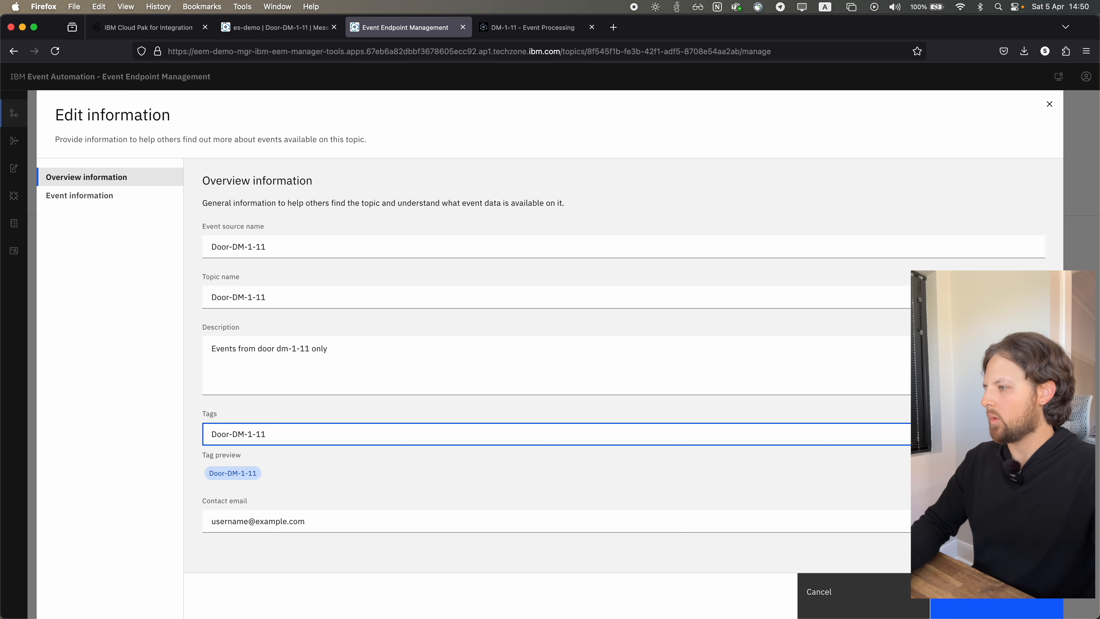
Replace the placeholder contact email with the topic owner's email address and save the topic information
{"action": "triple_click", "coordinate": [305, 522]}
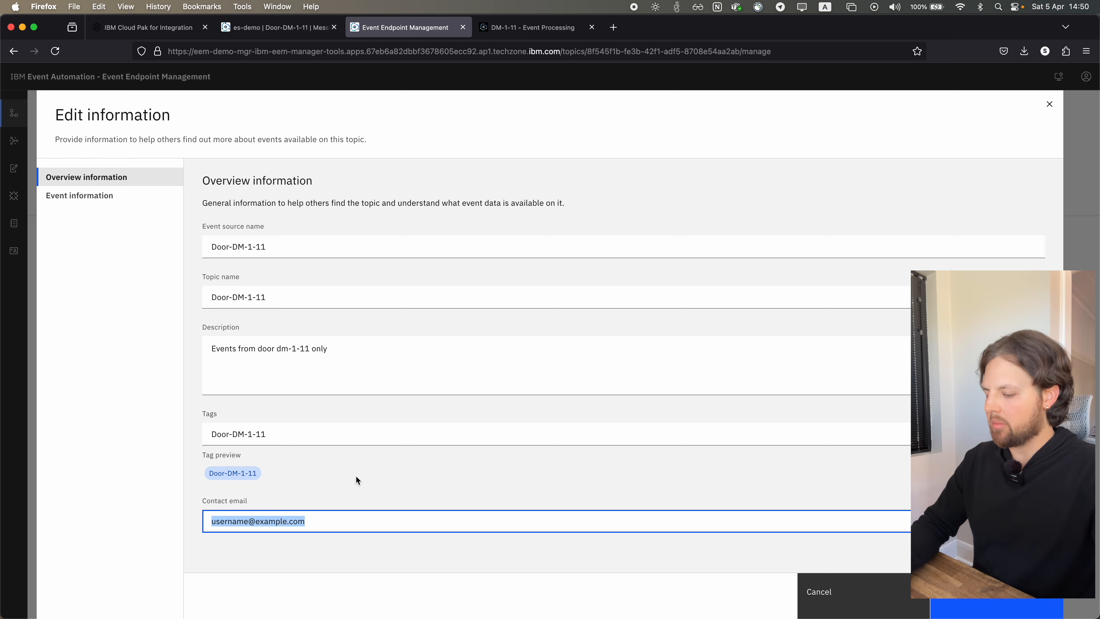
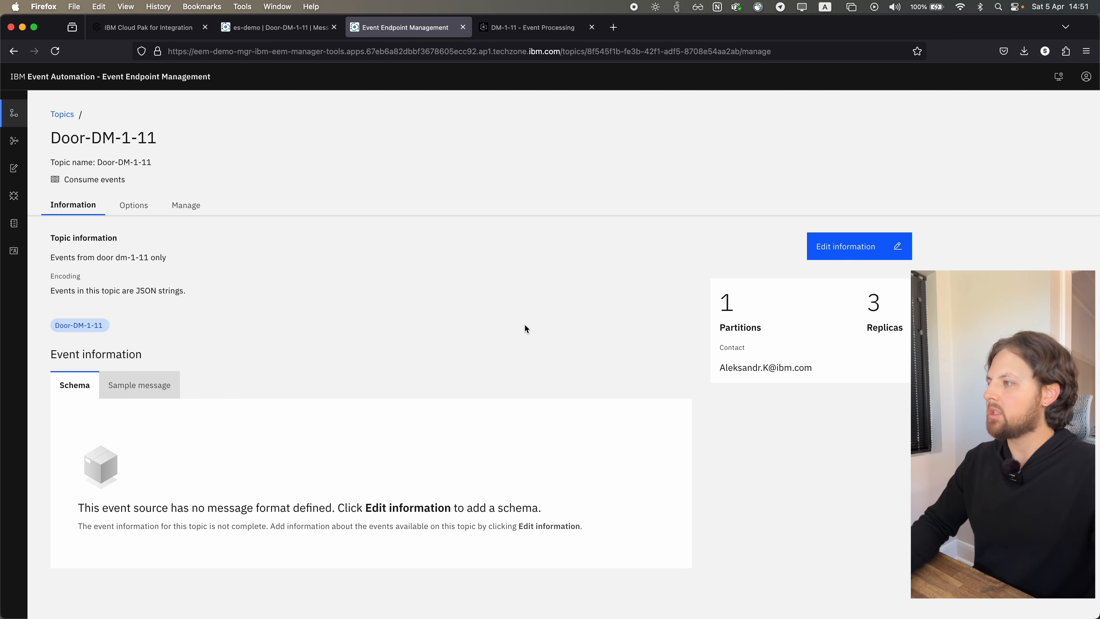
Create a new option for the Door-DM-1-11 topic and name it "DM-1-11 Full control"
{"action": "left_click", "coordinate": [136, 207]}
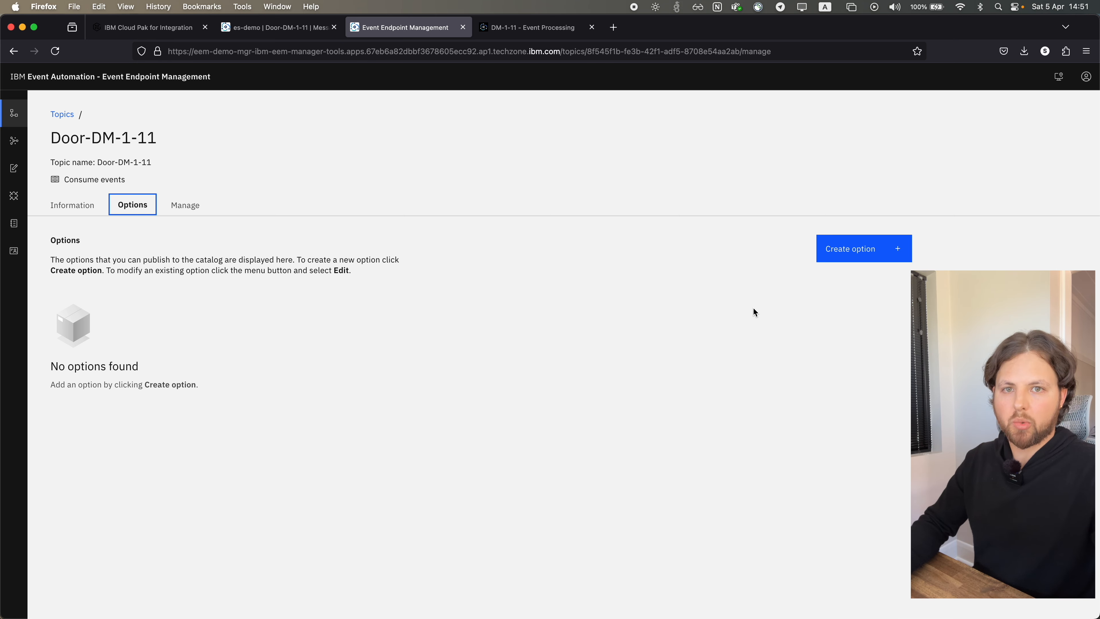
{"action": "left_click", "coordinate": [860, 255]}
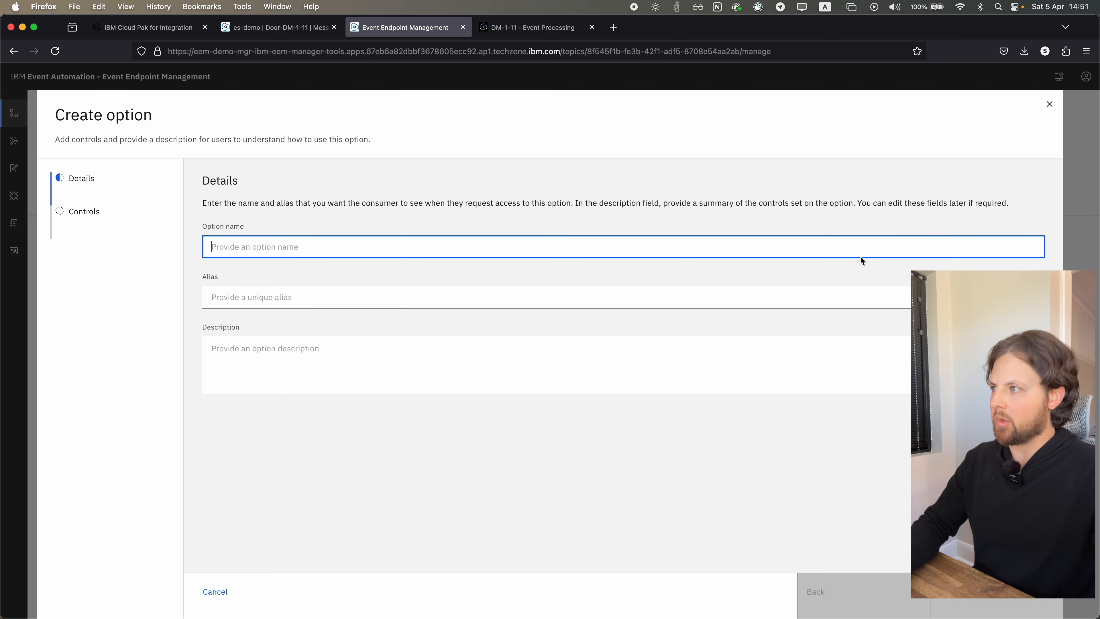
{"action": "key", "text": "super+v"}
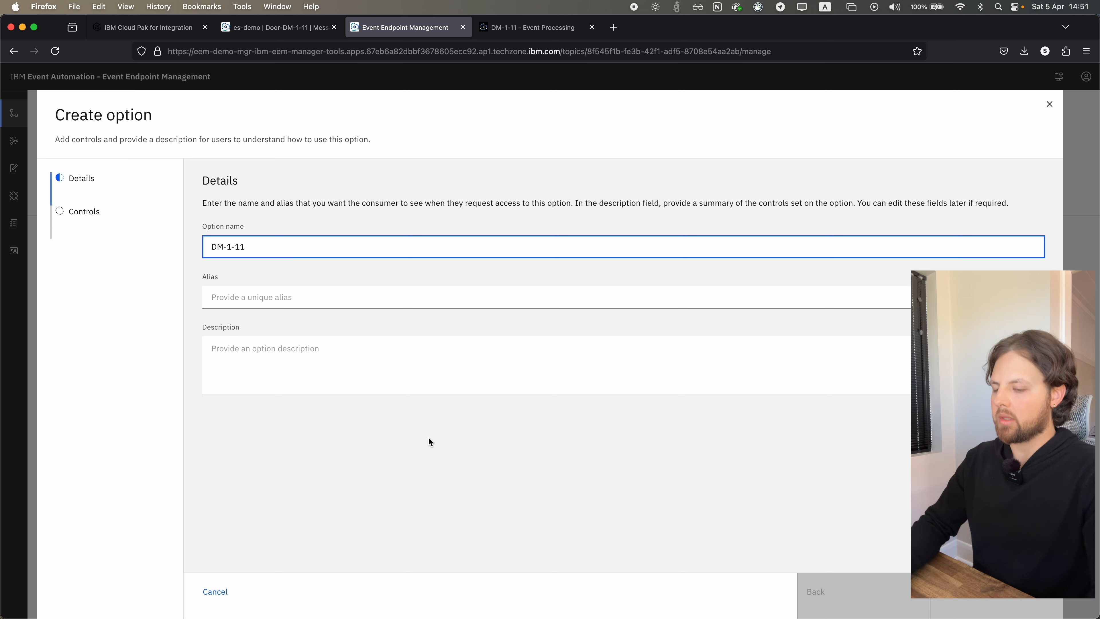
{"action": "type", "text": "F"}
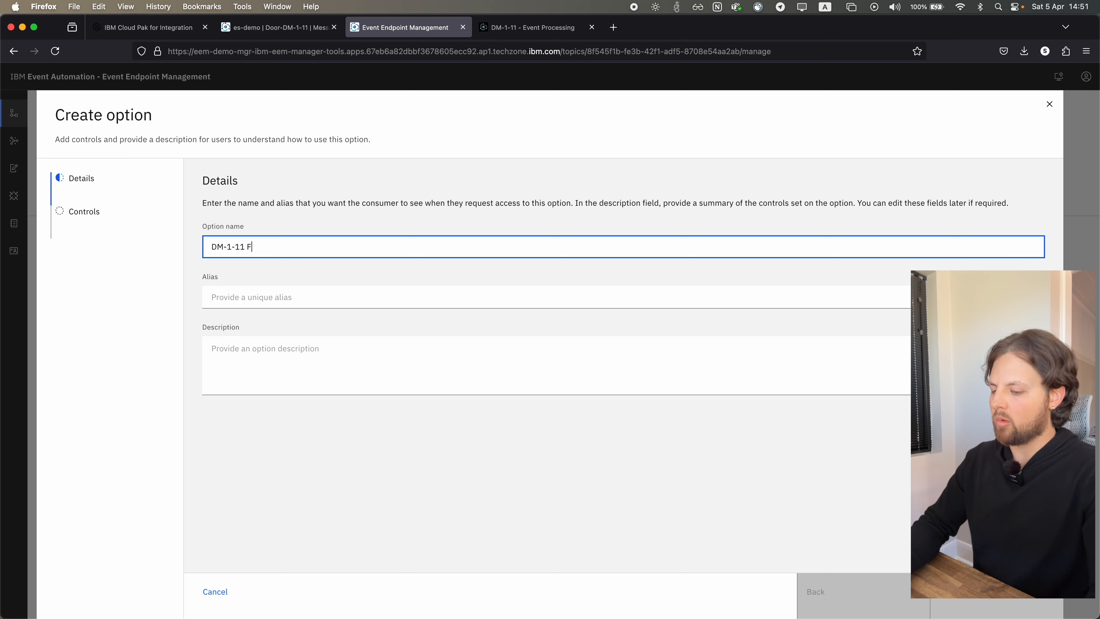
{"action": "type", "text": "ull "}
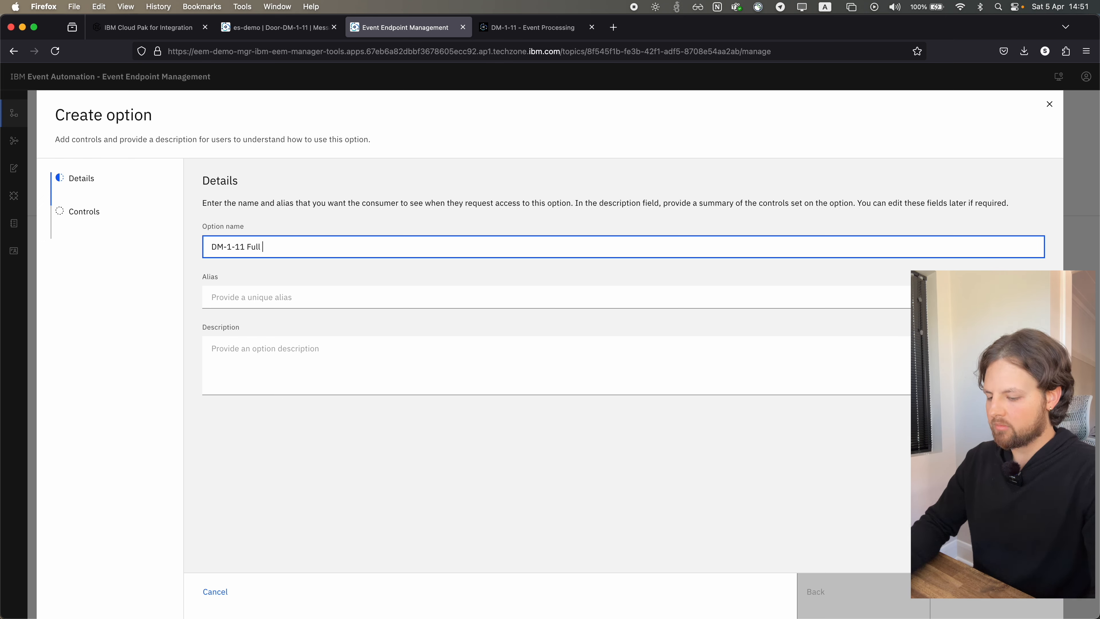
{"action": "type", "text": "control"}
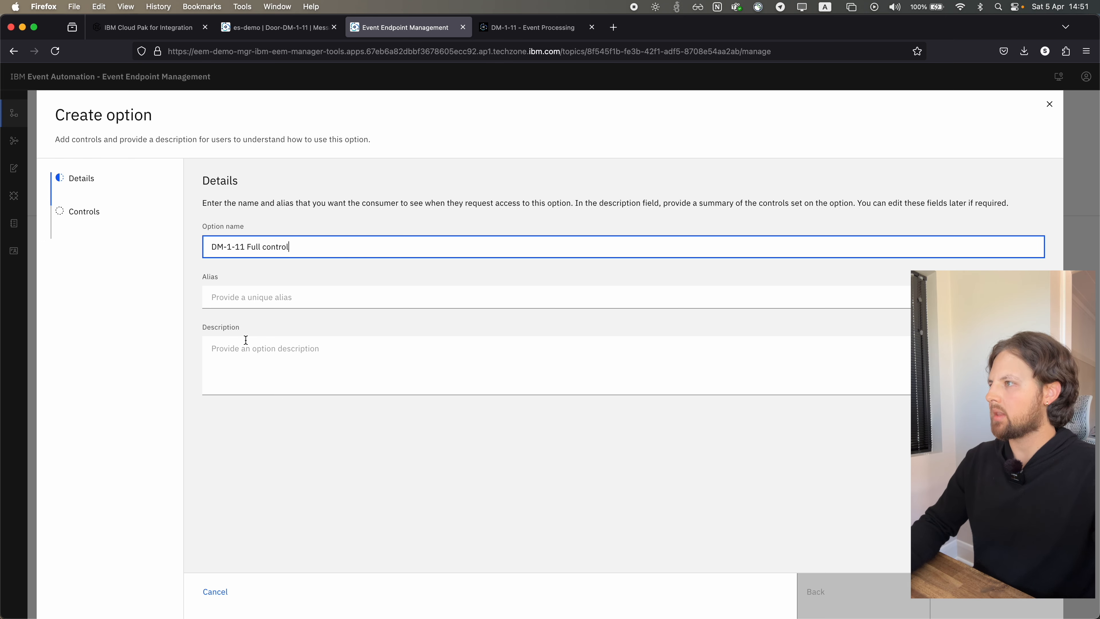
Reuse the option name "DM-1-11 Full control" as its alias and proceed to the option's controls
{"action": "left_click_drag", "start_coordinate": [320, 242], "coordinate": [193, 249]}
{"action": "key", "text": "super+c"}
{"action": "left_click", "coordinate": [252, 300]}
{"action": "key", "text": "super+v"}
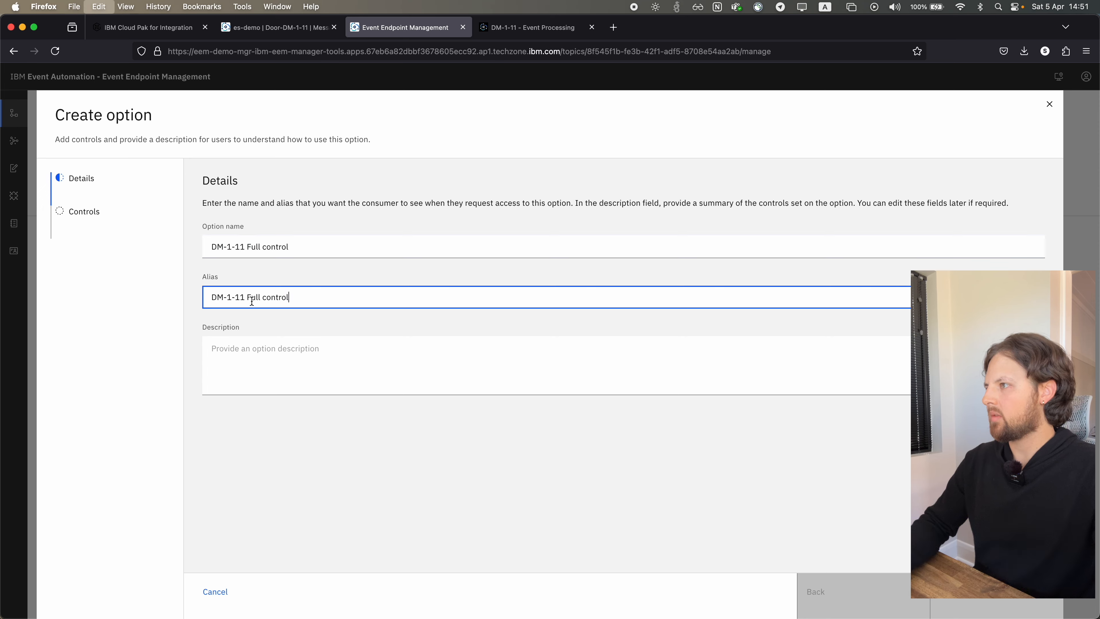
{"action": "left_click", "coordinate": [1007, 601]}
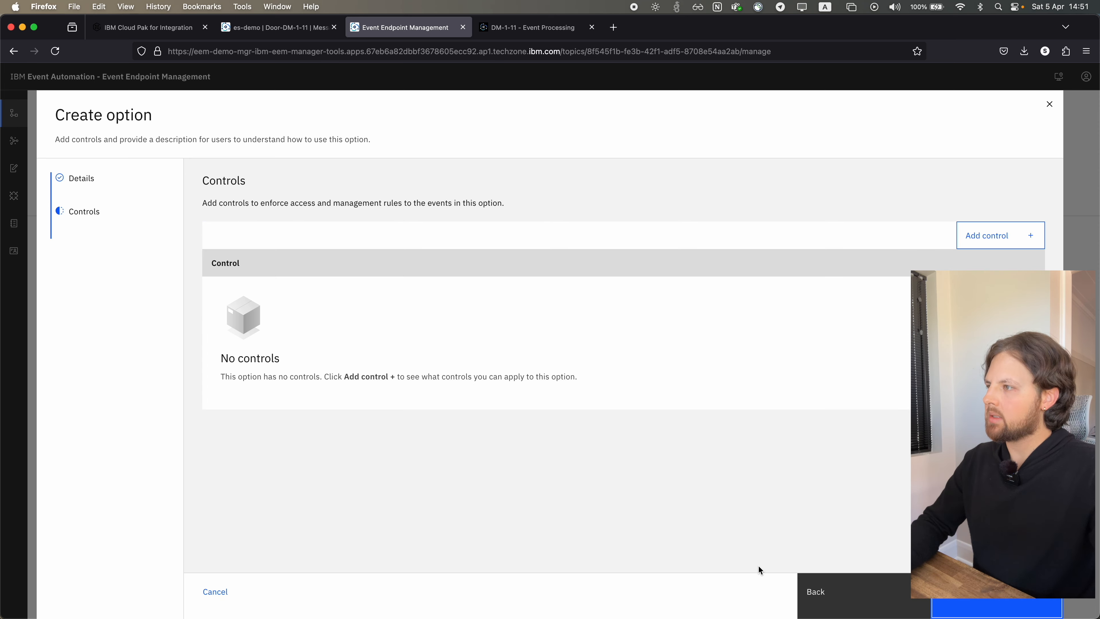
Add the Approval control to the new option and save the option
{"action": "left_click", "coordinate": [977, 237]}
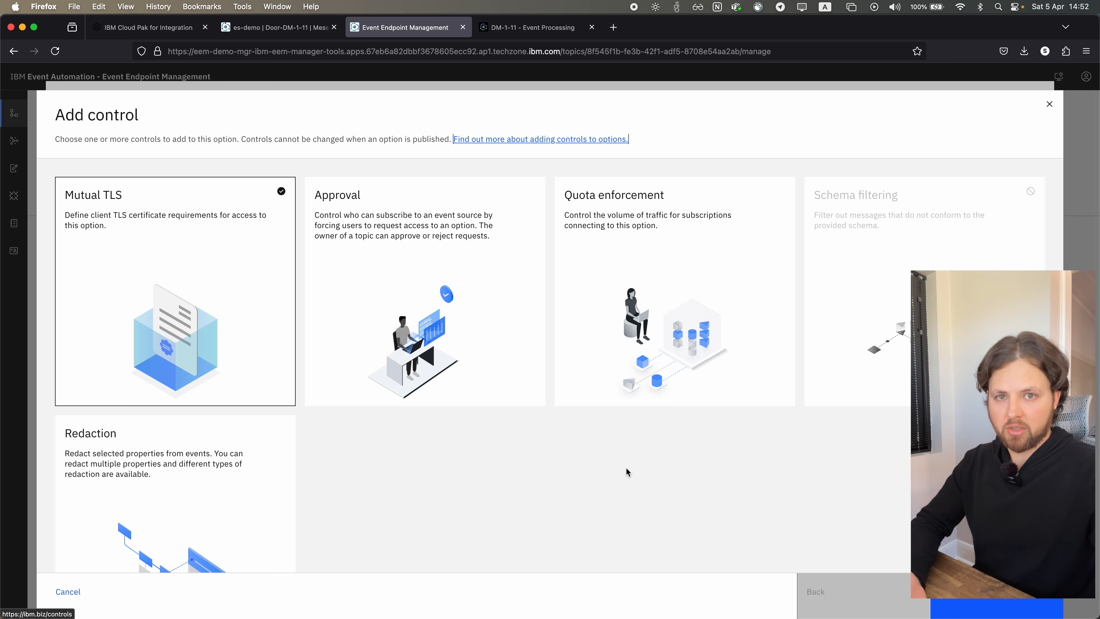
{"action": "scroll", "coordinate": [393, 492], "scroll_direction": "down", "scroll_amount": 2}
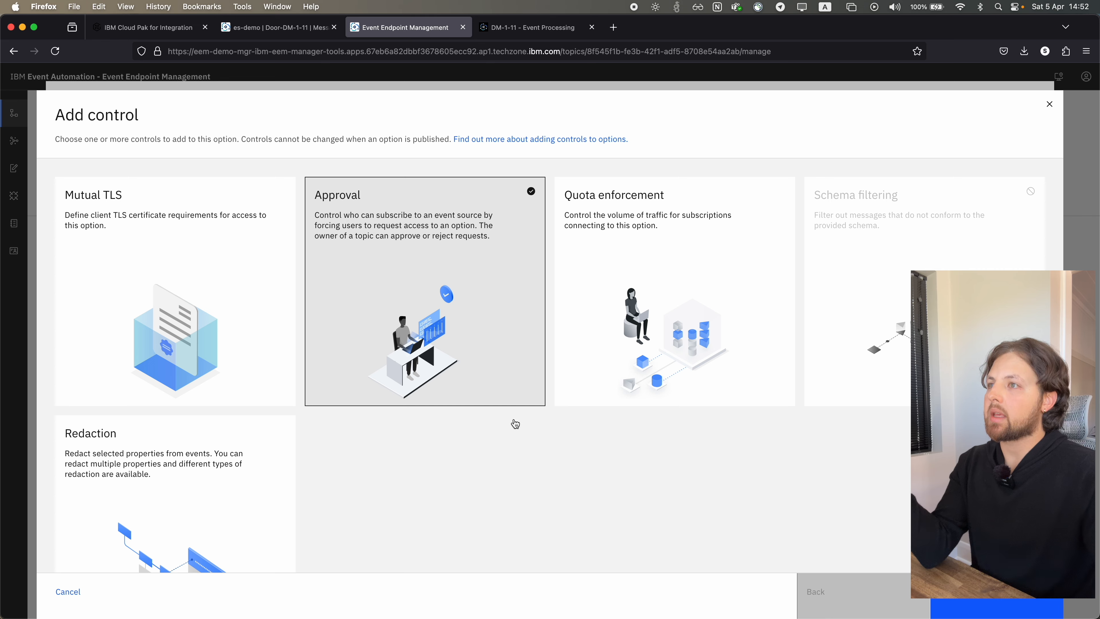
{"action": "left_click", "coordinate": [983, 607]}
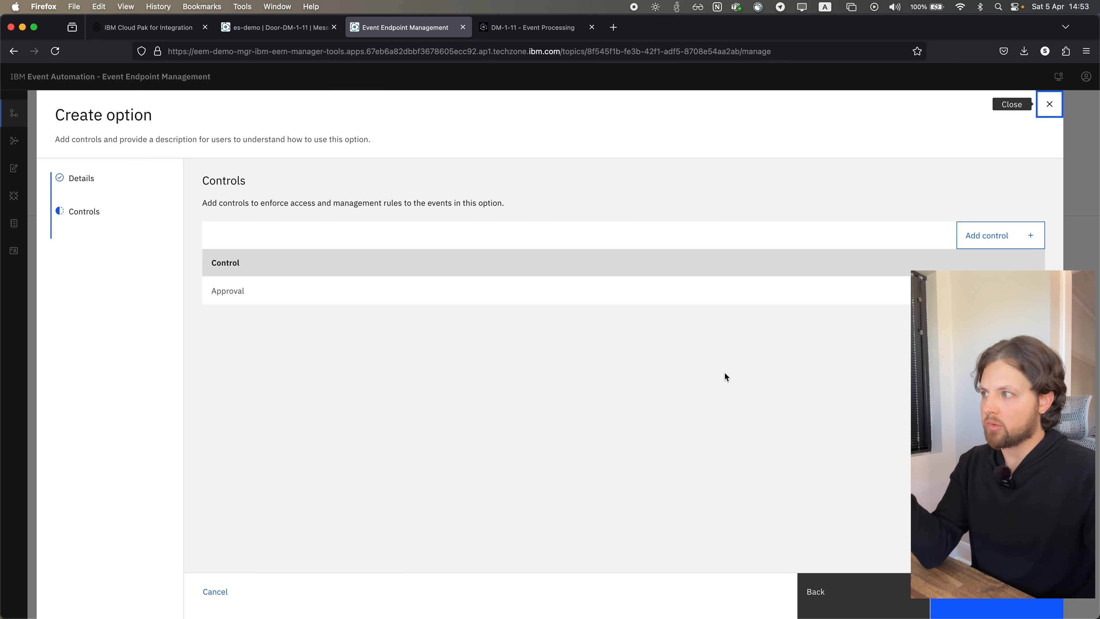
{"action": "left_click", "coordinate": [979, 609]}
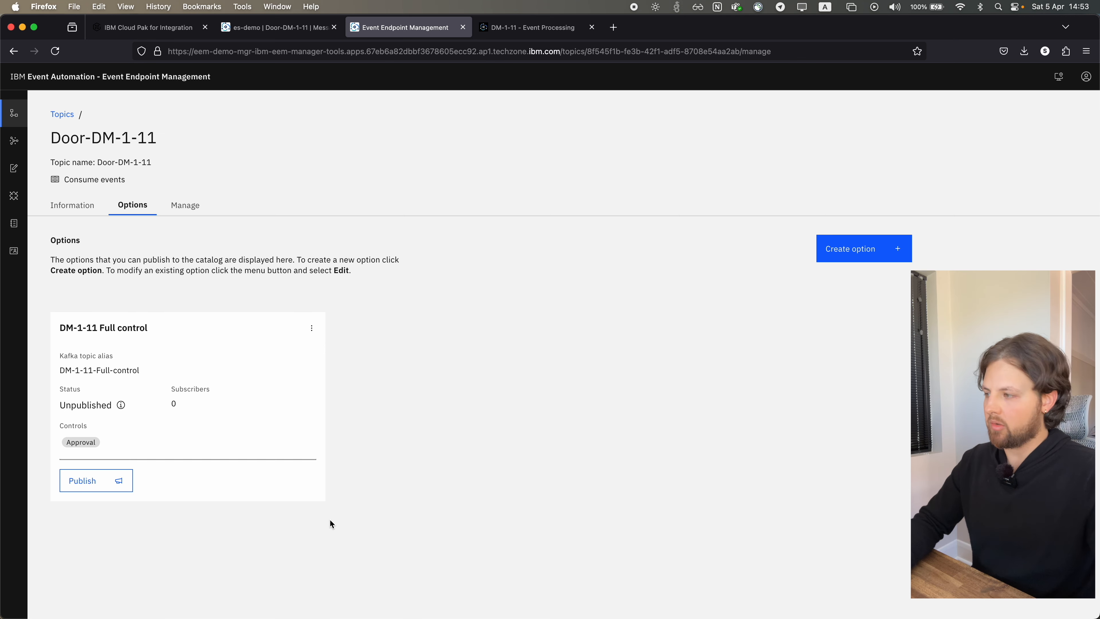
Publish the DM-1-11 Full control option to the catalog with the egw-group Event Gateway group
{"action": "left_click", "coordinate": [120, 479]}
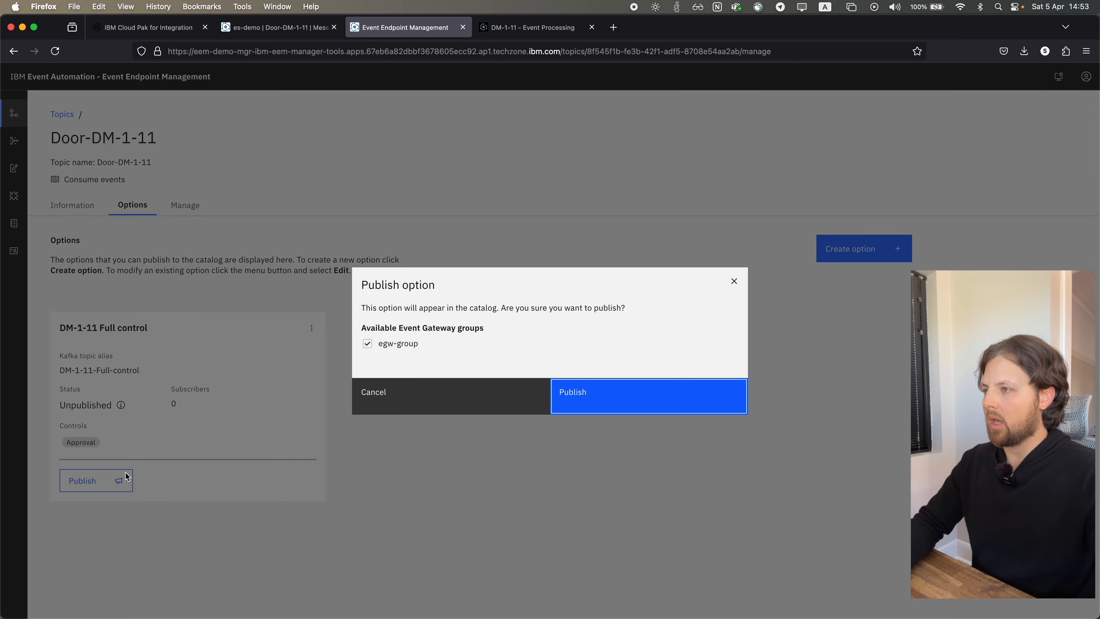
{"action": "left_click", "coordinate": [627, 400]}
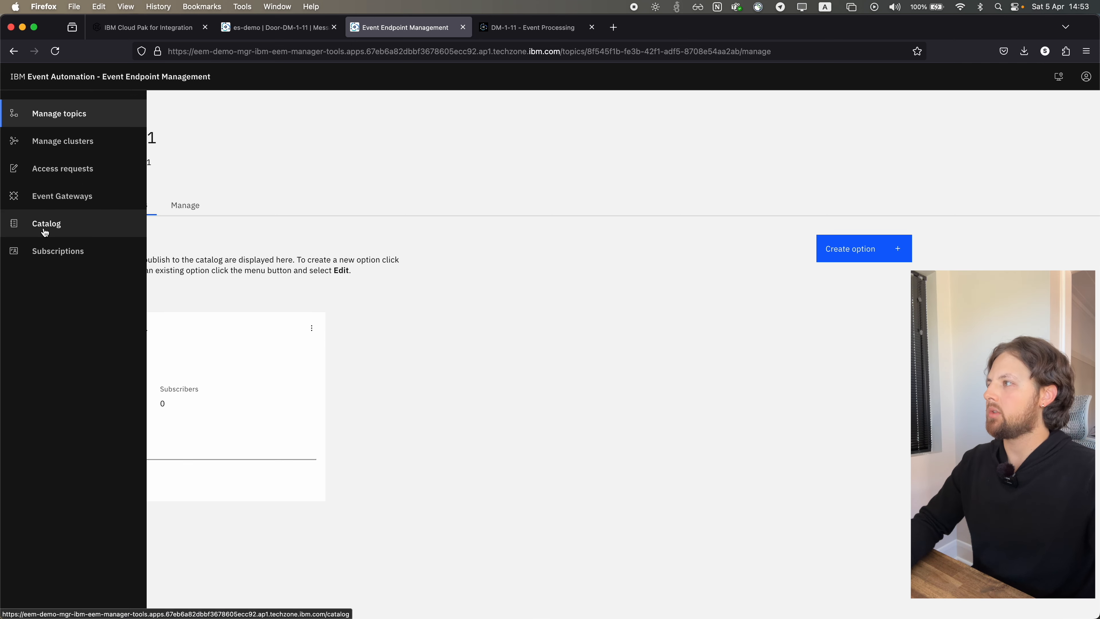
Go to the event catalog and open the Door-DM-1-11 topic's details
{"action": "left_click", "coordinate": [44, 231]}
{"action": "scroll", "coordinate": [227, 348], "scroll_direction": "down", "scroll_amount": 4}
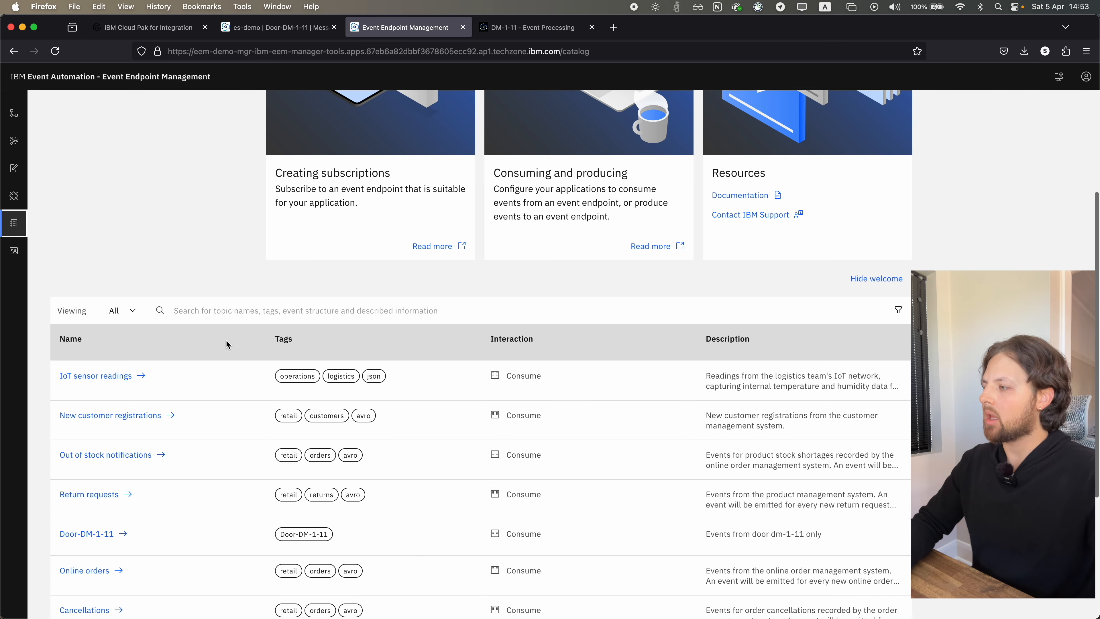
{"action": "scroll", "coordinate": [240, 457], "scroll_direction": "down", "scroll_amount": 3}
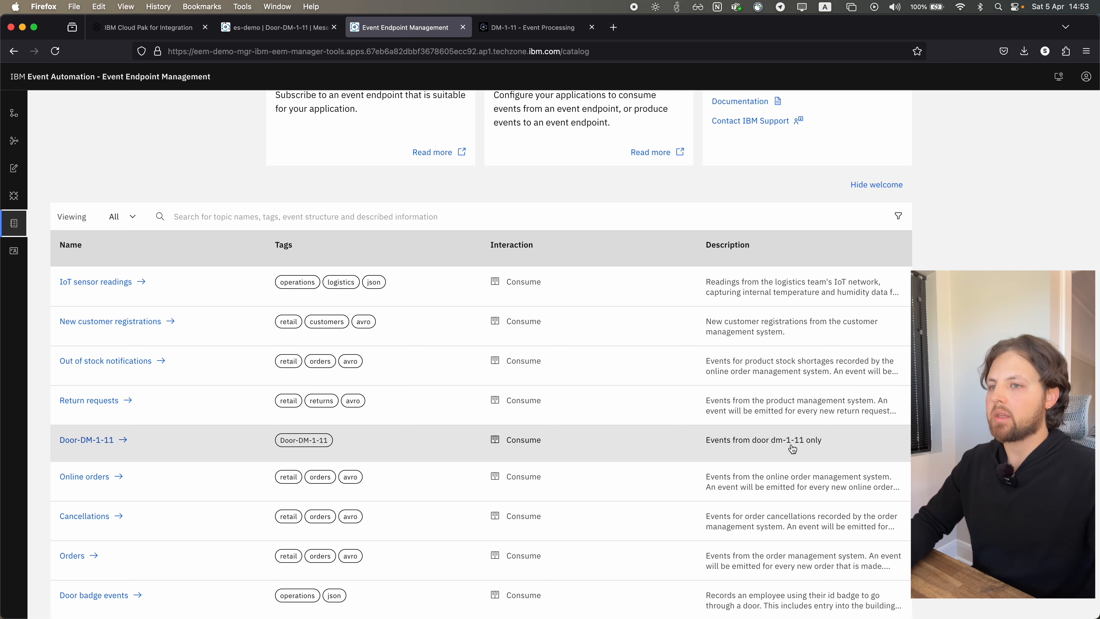
{"action": "left_click", "coordinate": [88, 449]}
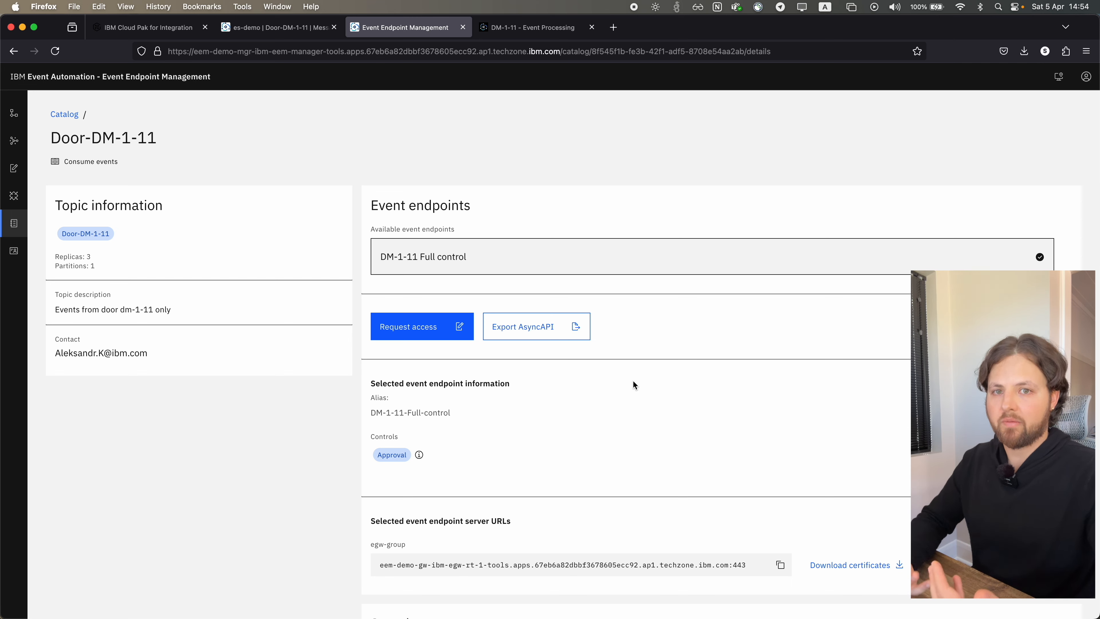
Review the Door-DM-1-11 endpoint's server URL and sample message, then expand the code accelerator to examine the Java code sample and dependency
{"action": "scroll", "coordinate": [633, 381], "scroll_direction": "down", "scroll_amount": 3}
{"action": "scroll", "coordinate": [634, 376], "scroll_direction": "down", "scroll_amount": 3}
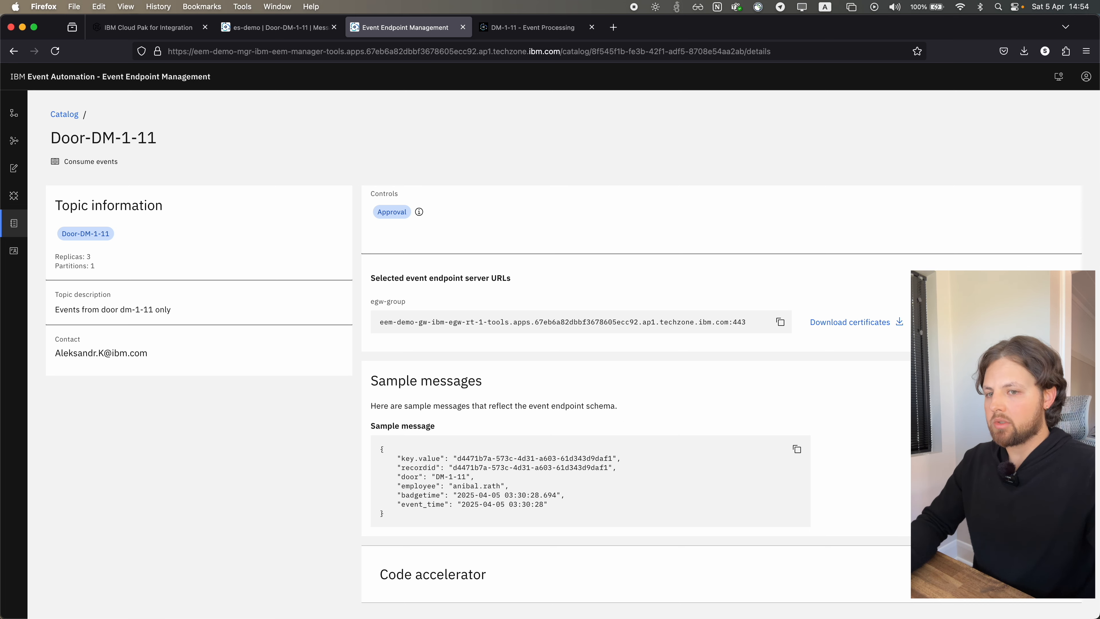
{"action": "left_click", "coordinate": [852, 580]}
{"action": "scroll", "coordinate": [902, 478], "scroll_direction": "down", "scroll_amount": 8}
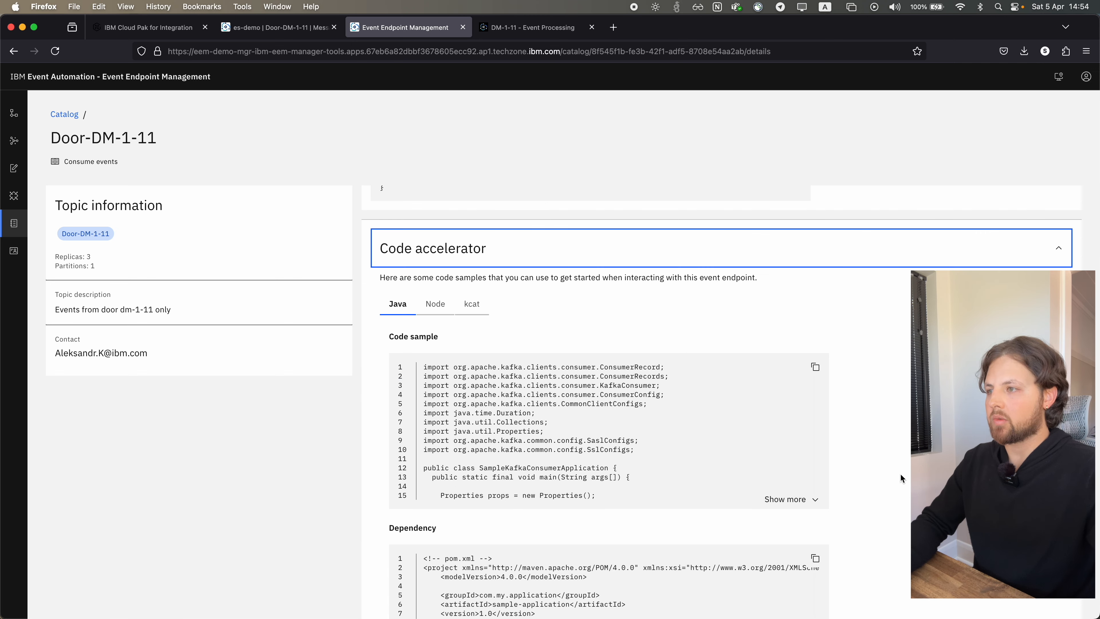
{"action": "scroll", "coordinate": [722, 401], "scroll_direction": "down", "scroll_amount": 3}
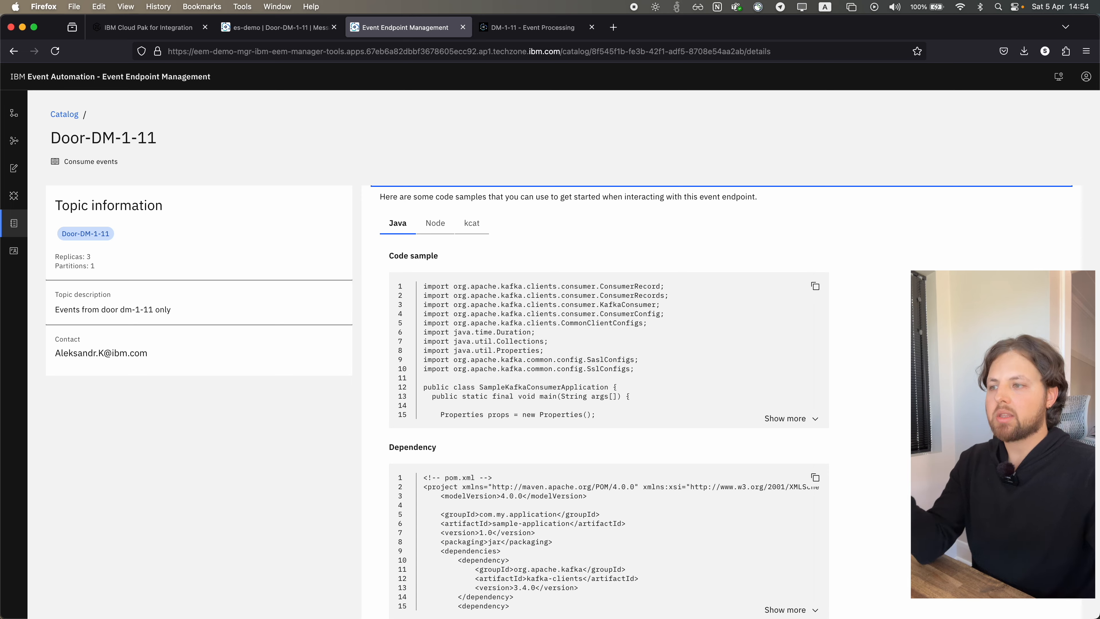
{"action": "scroll", "coordinate": [610, 390], "scroll_direction": "down", "scroll_amount": 3}
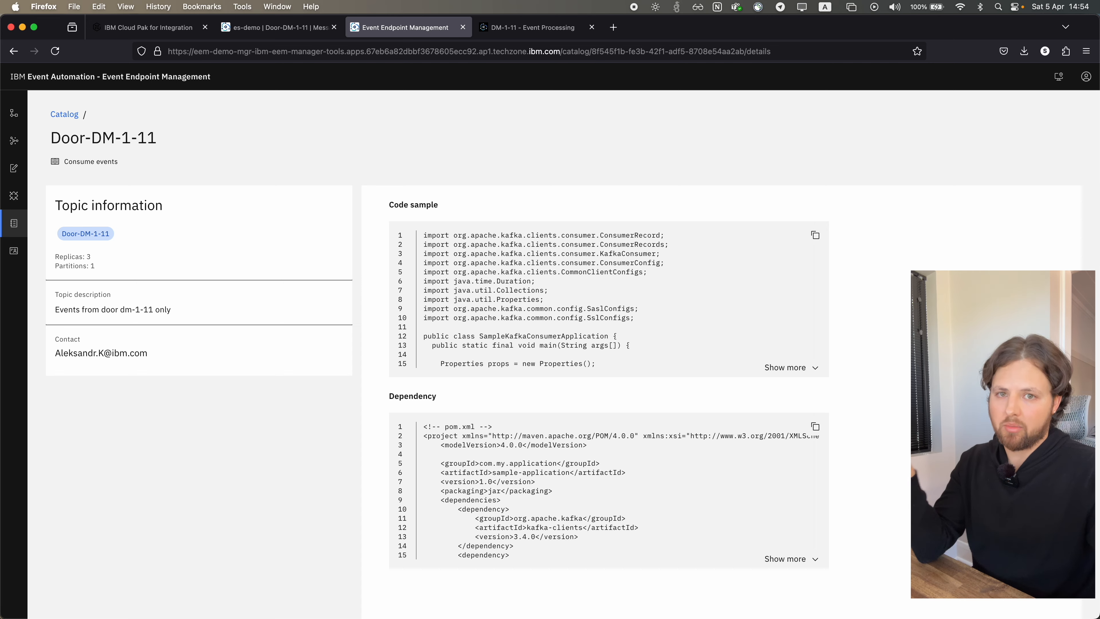
{"action": "scroll", "coordinate": [609, 390], "scroll_direction": "up", "scroll_amount": 1}
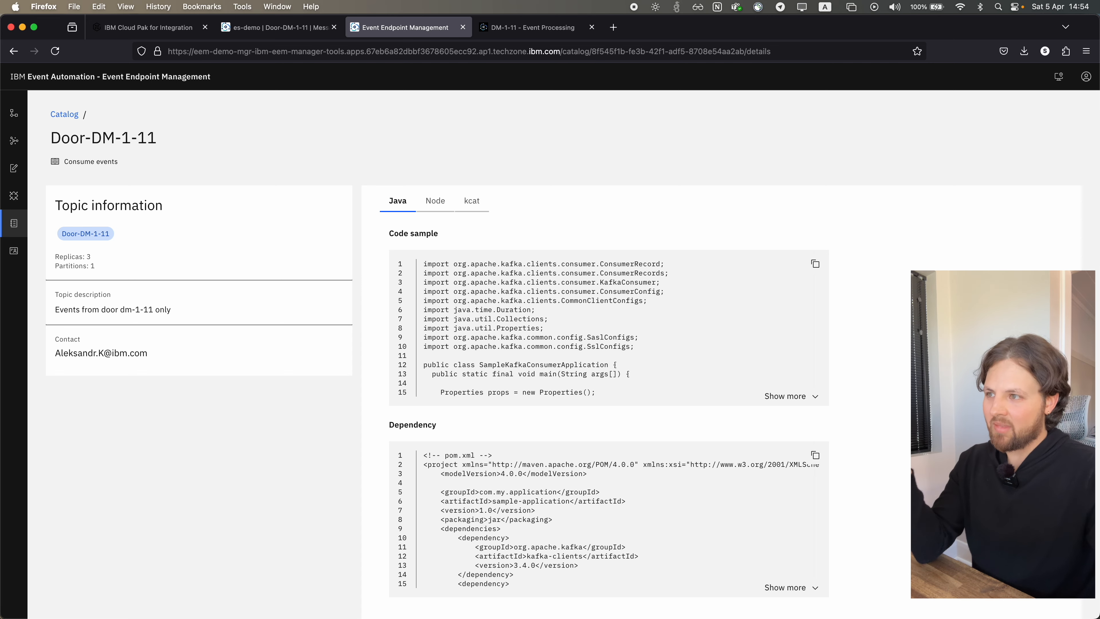